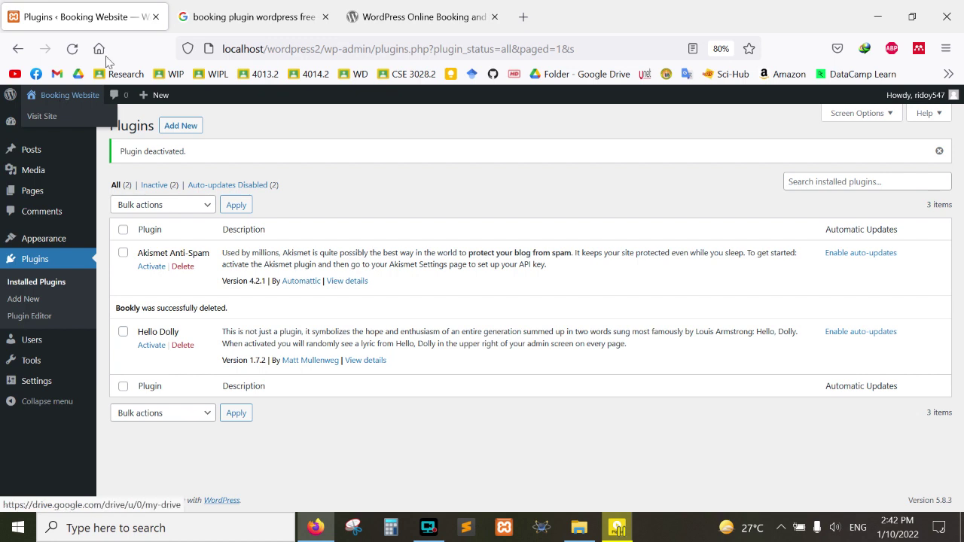
Step: Switch to the Google results tab for 'booking plugin wordpress free'
left_click(209, 8)
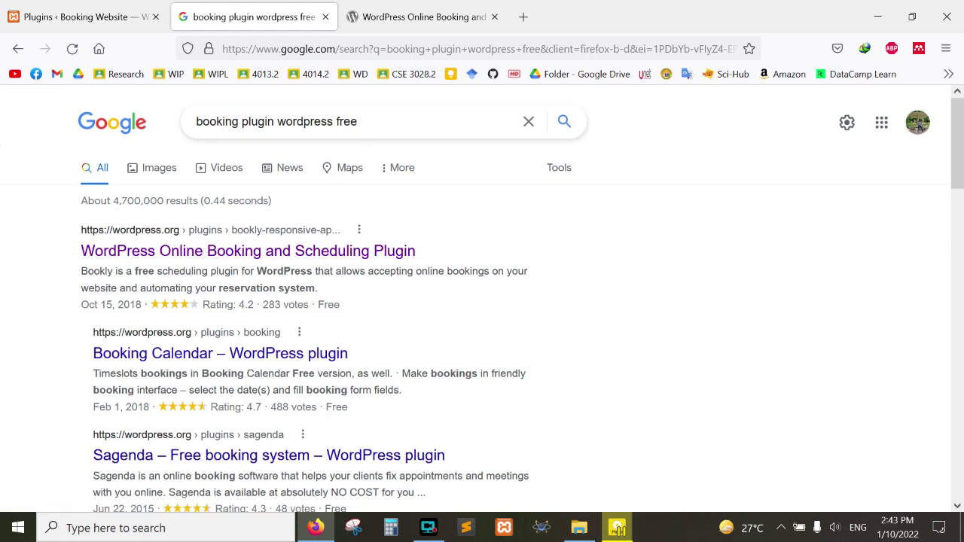
Step: Look over the Bookly plugin page on WordPress.org, then go back to the admin Plugins list
left_click(441, 11)
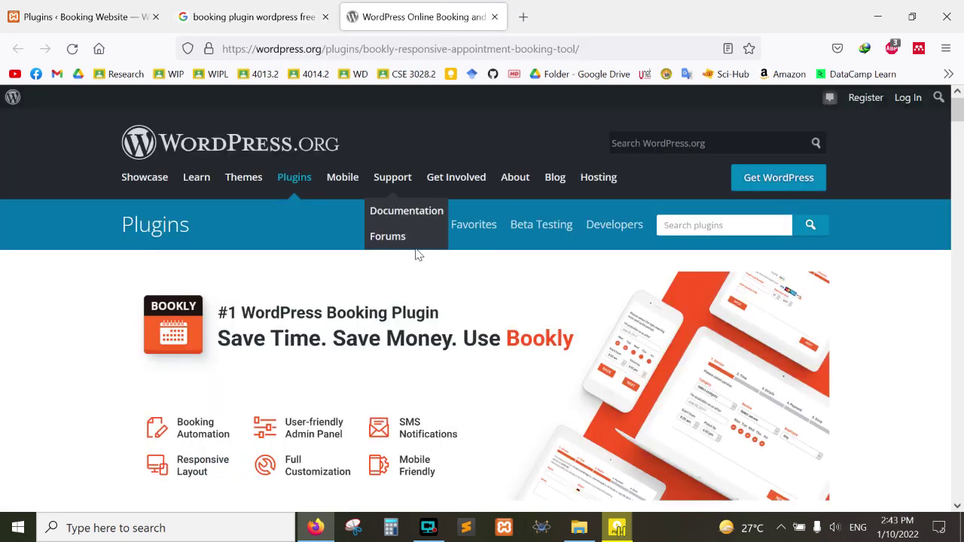
scroll(426, 311, "down", 5)
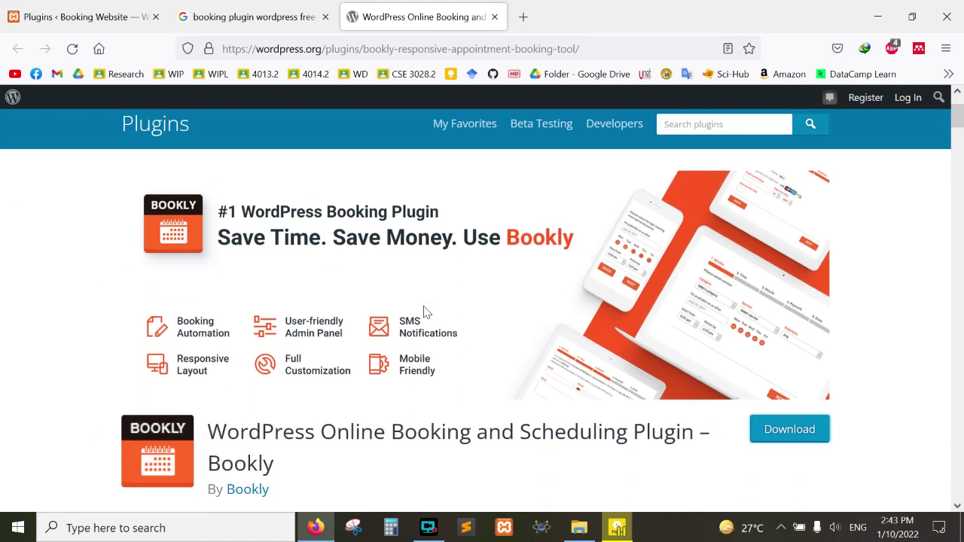
scroll(426, 311, "up", 5)
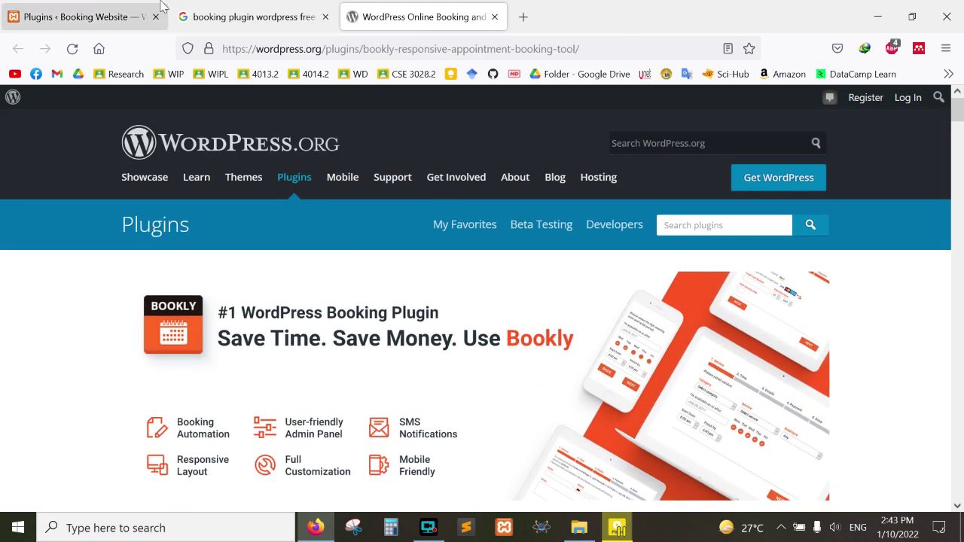
left_click(65, 4)
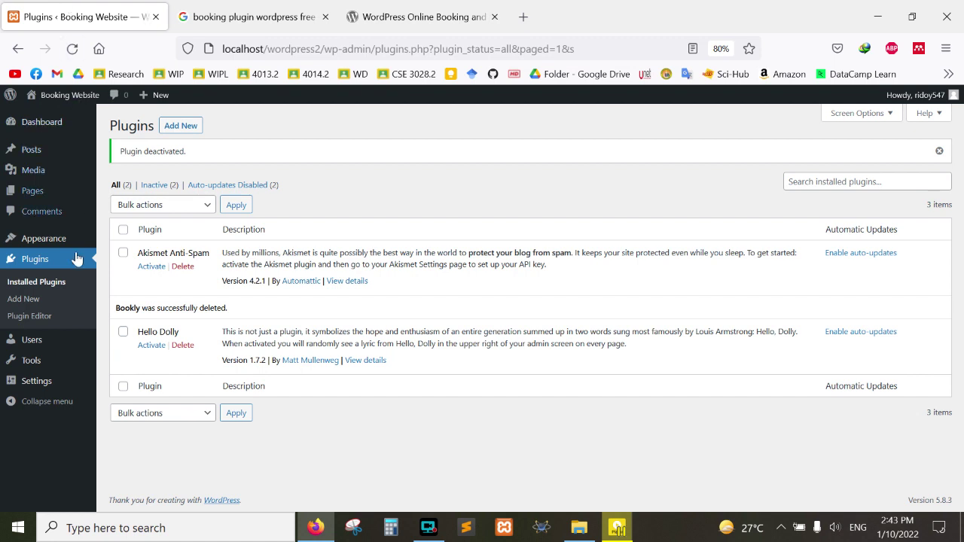
Step: Upload the downloaded Bookly 20.5 zip as a new plugin, install it and activate it
left_click(38, 299)
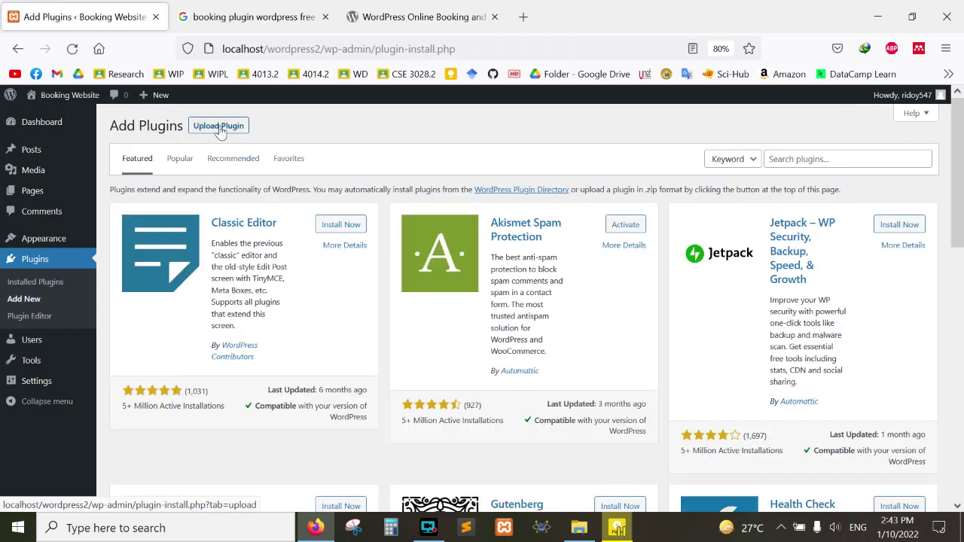
left_click(220, 130)
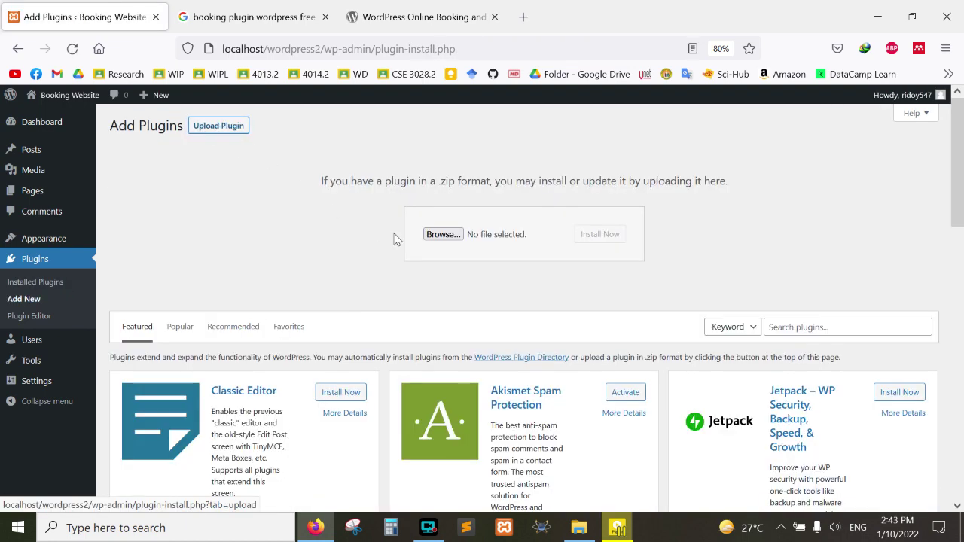
left_click(443, 235)
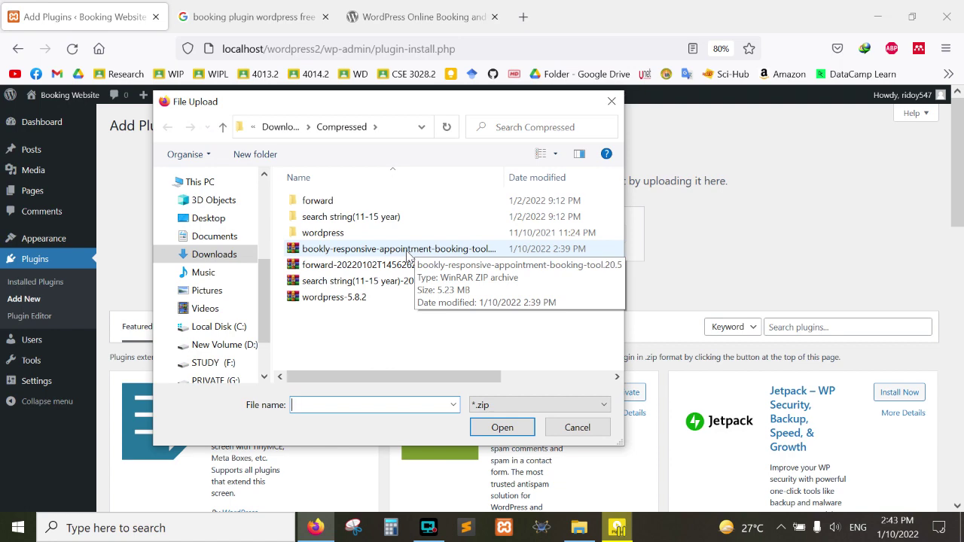
double_click(407, 251)
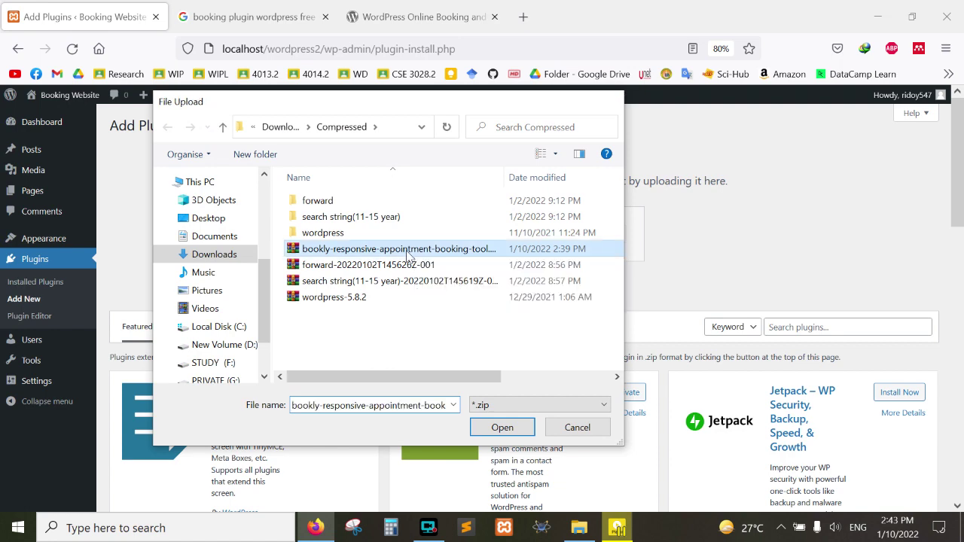
left_click(649, 240)
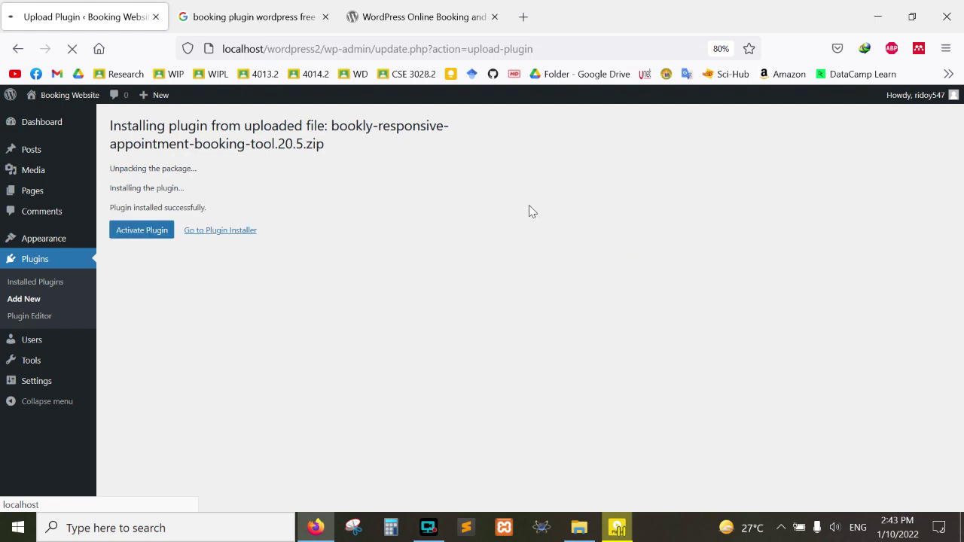
left_click(148, 237)
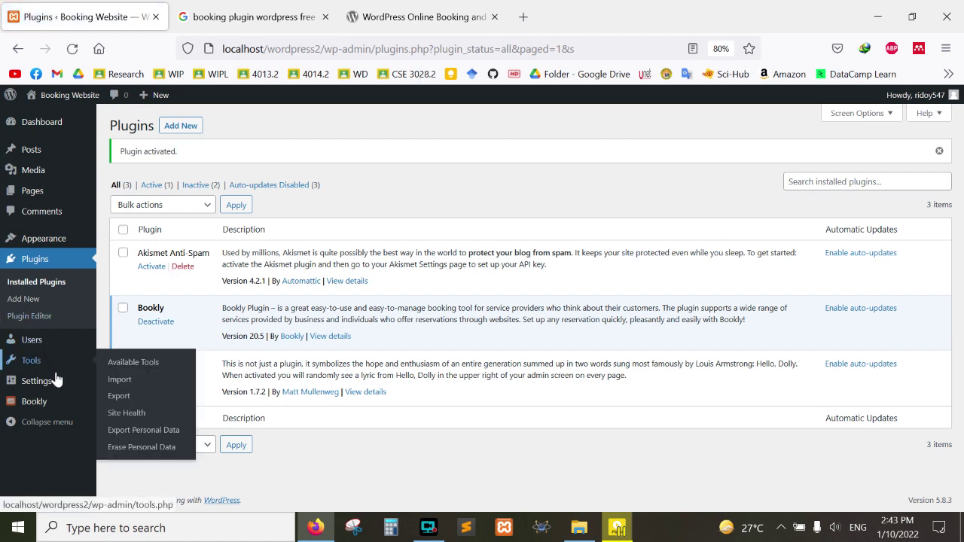
Step: Launch Bookly's initial setup wizard and enter the company name
left_click(19, 403)
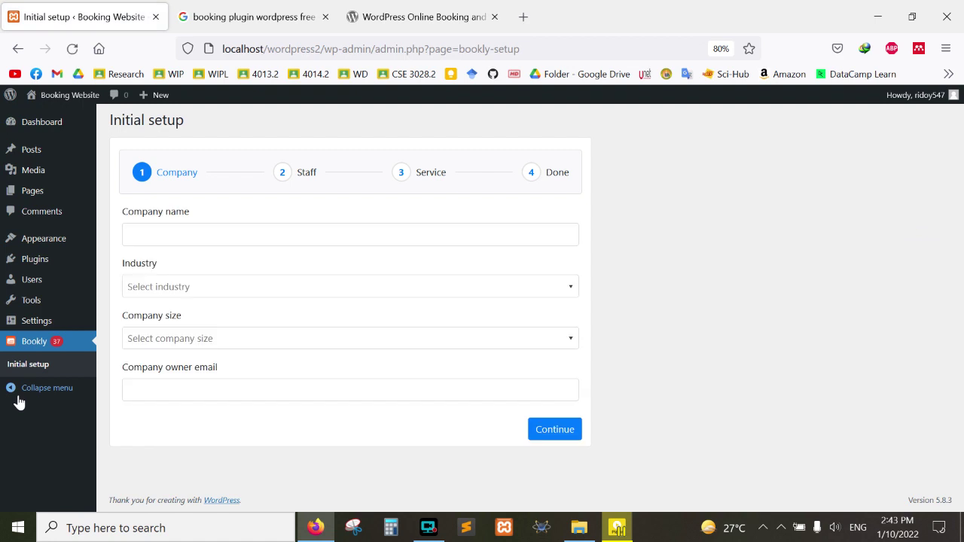
left_click(130, 234)
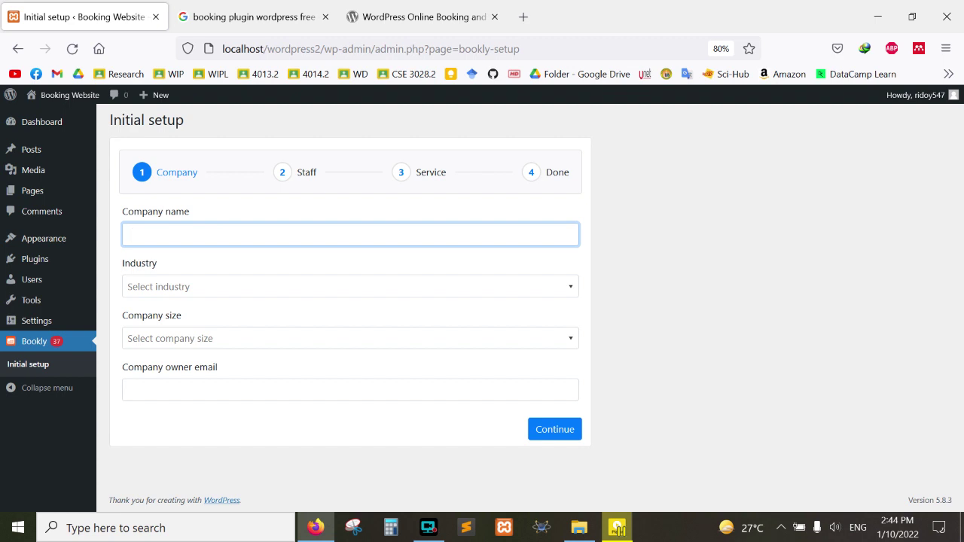
type("Mehedi")
Step: Set industry to Services and size to 50 - 249 employees, enter the owner's e-mail, and continue
left_click(237, 286)
scroll(236, 424, "down", 2)
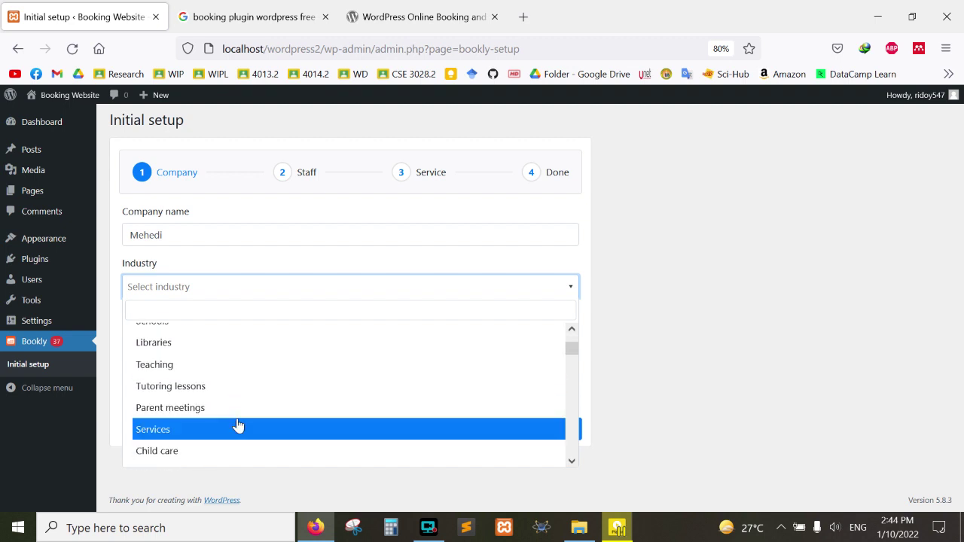
scroll(243, 420, "down", 1)
scroll(242, 419, "down", 1)
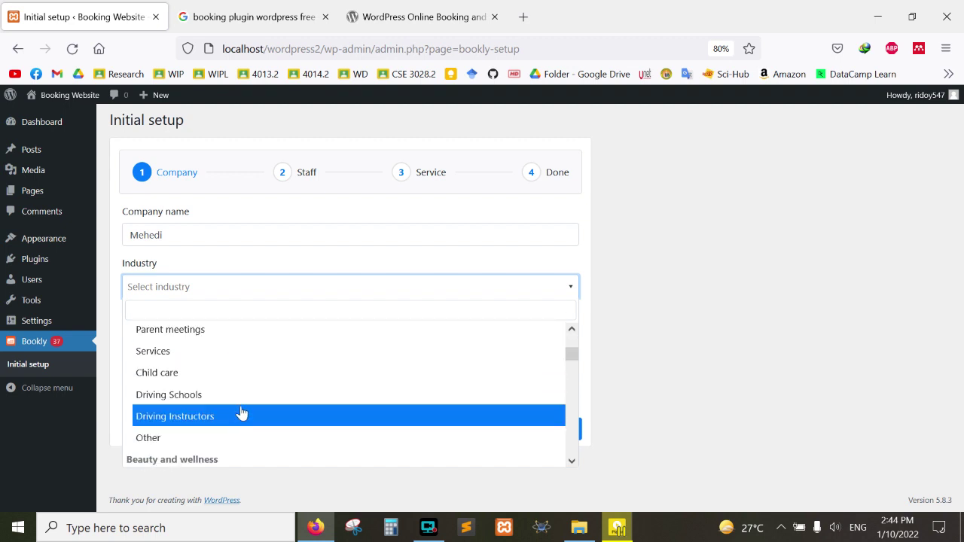
left_click(248, 352)
left_click(244, 338)
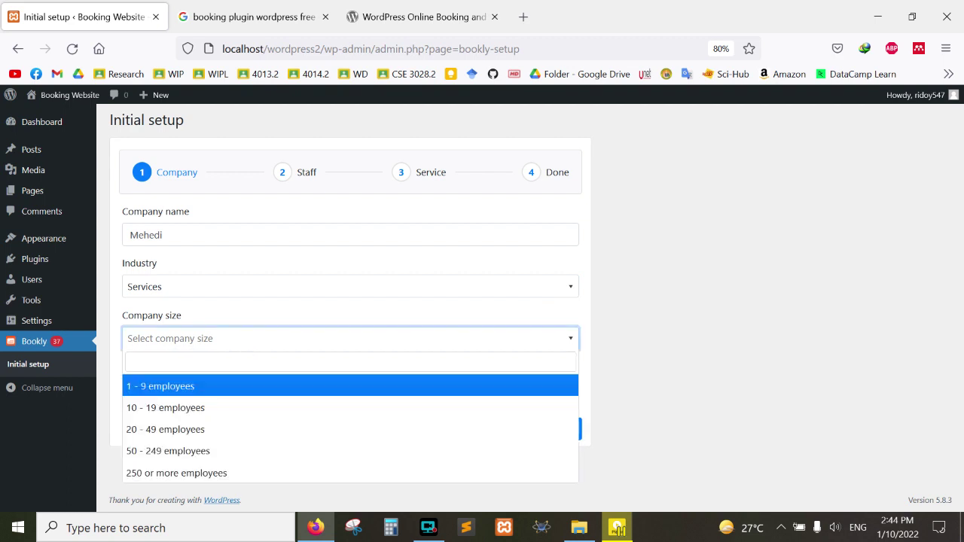
left_click(221, 452)
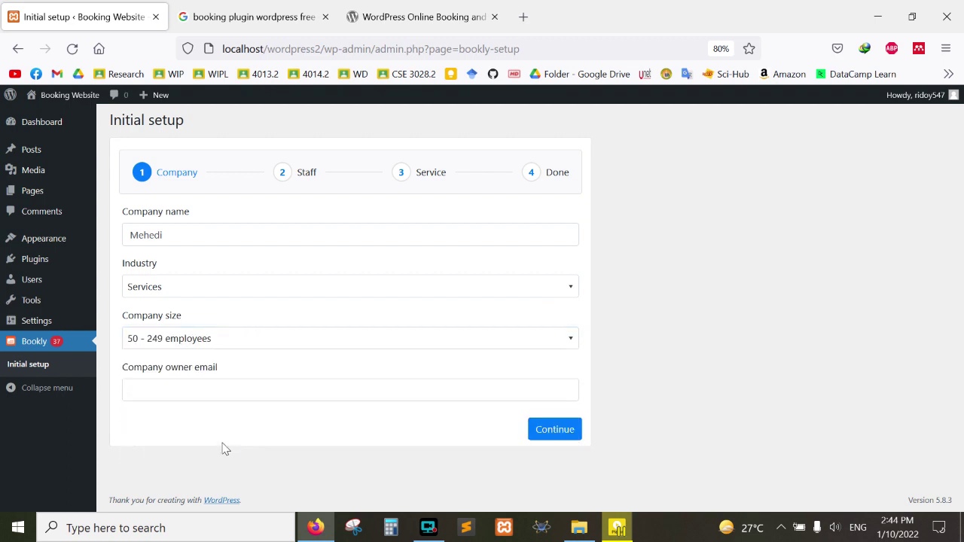
key("Tab")
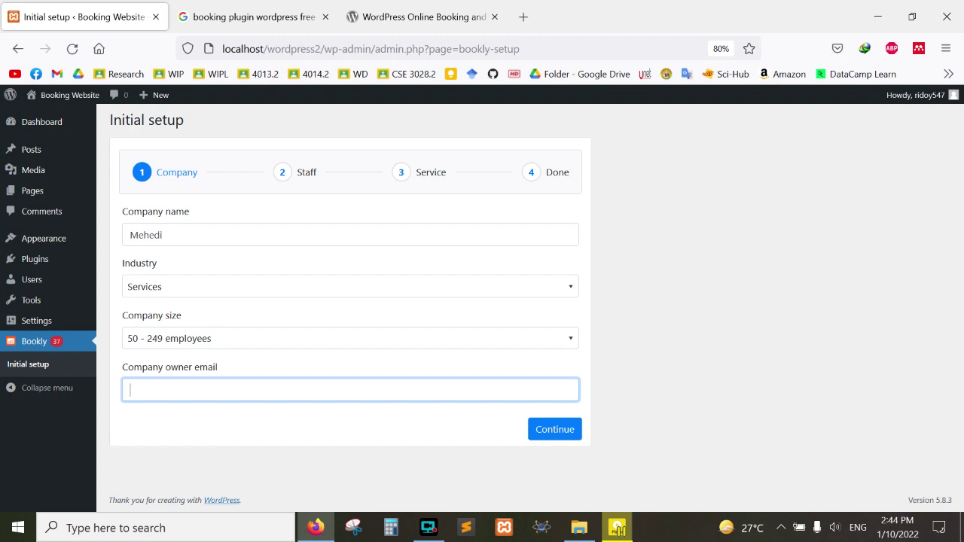
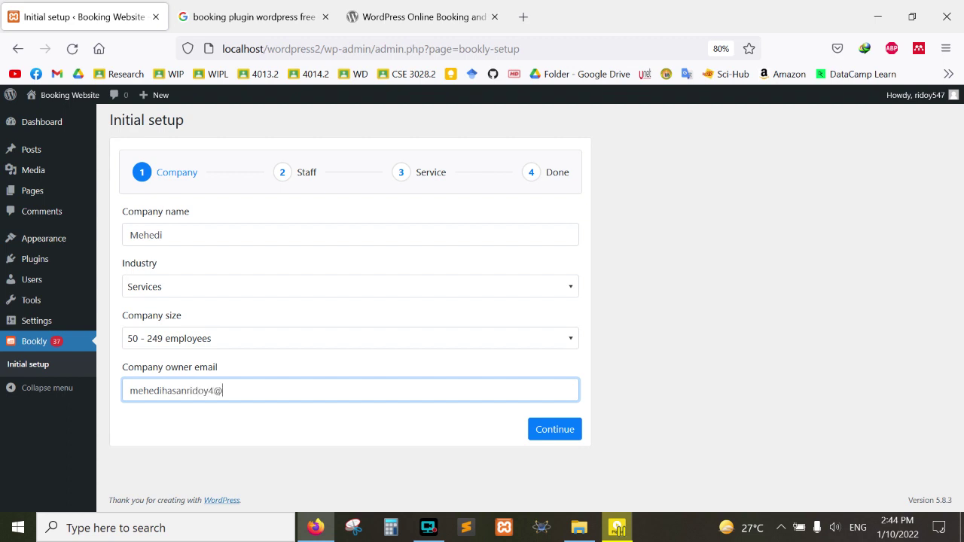
left_click(544, 431)
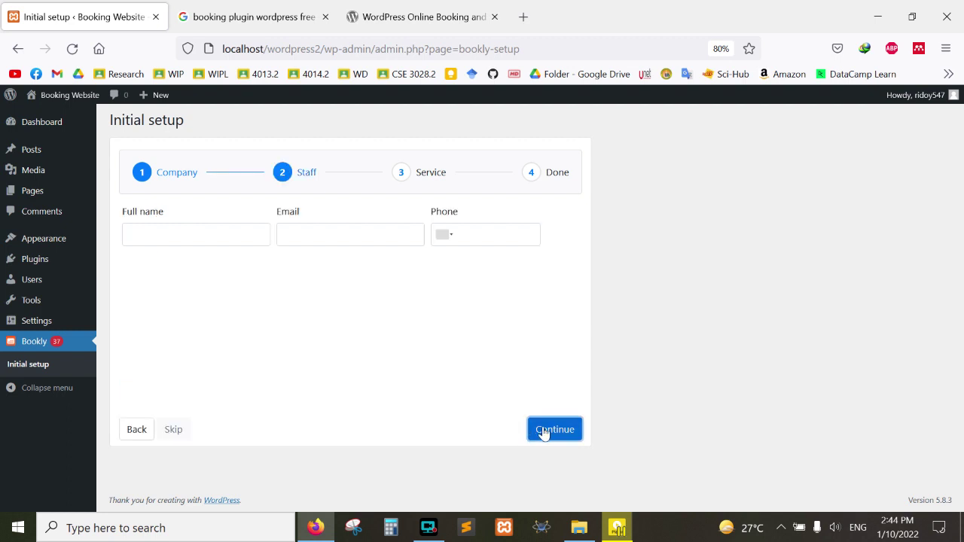
Step: Enter the staff member's full name, e-mail and phone number, then continue to the Service step
left_click(192, 235)
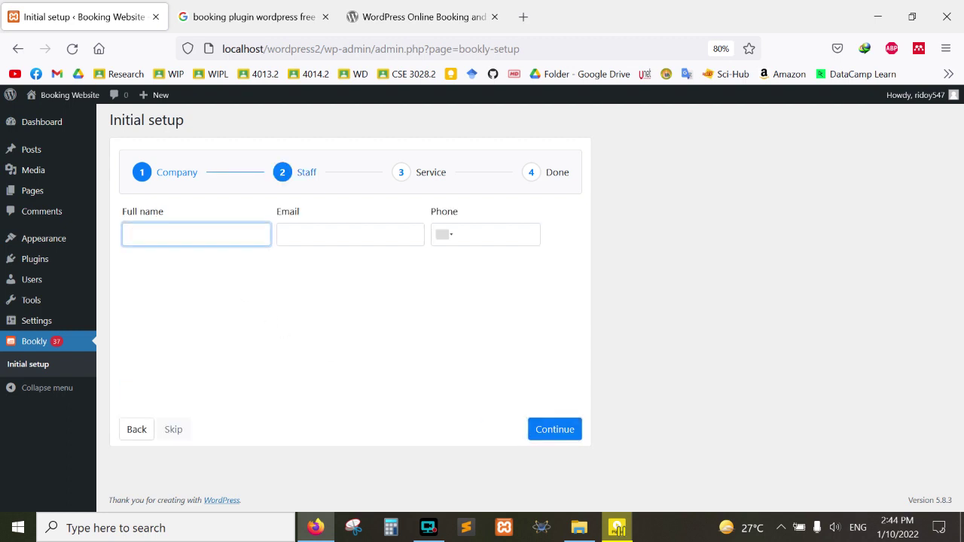
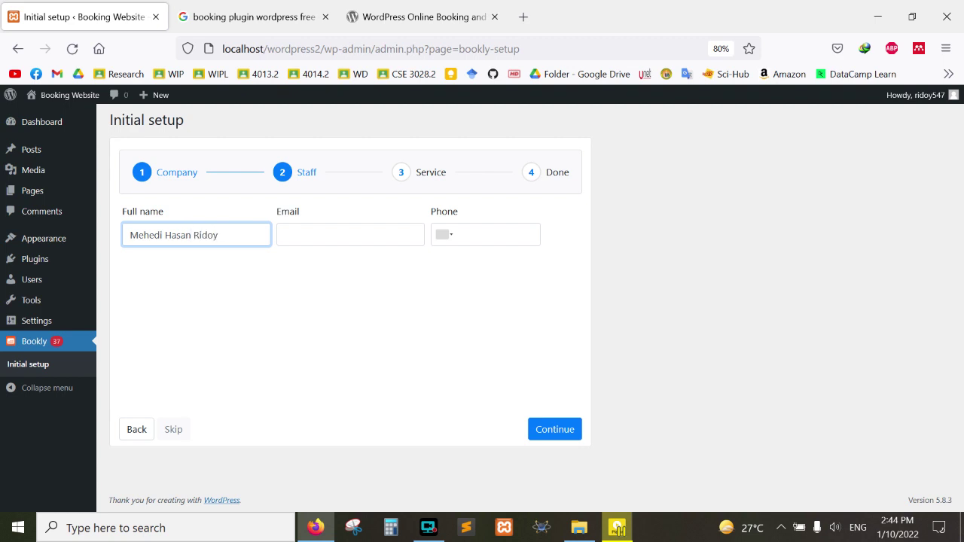
left_click(350, 235)
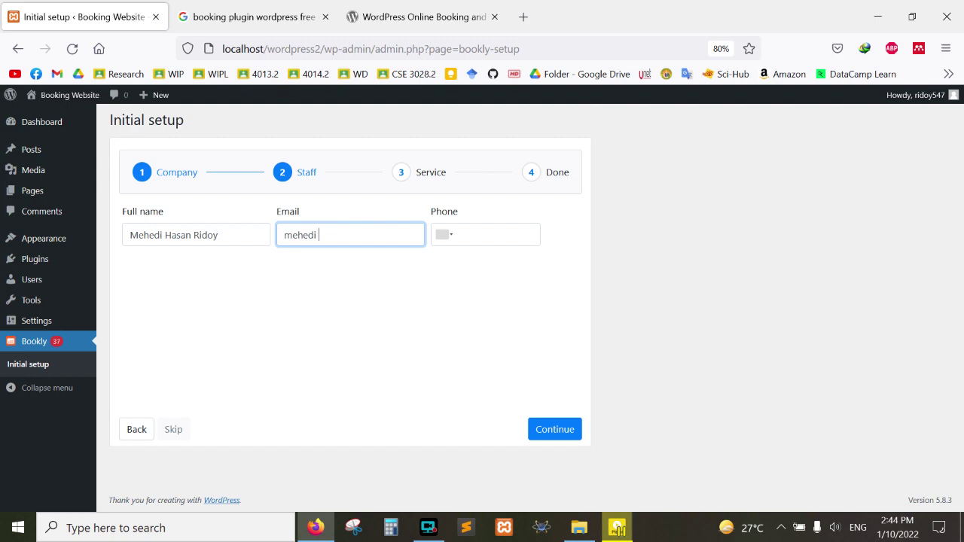
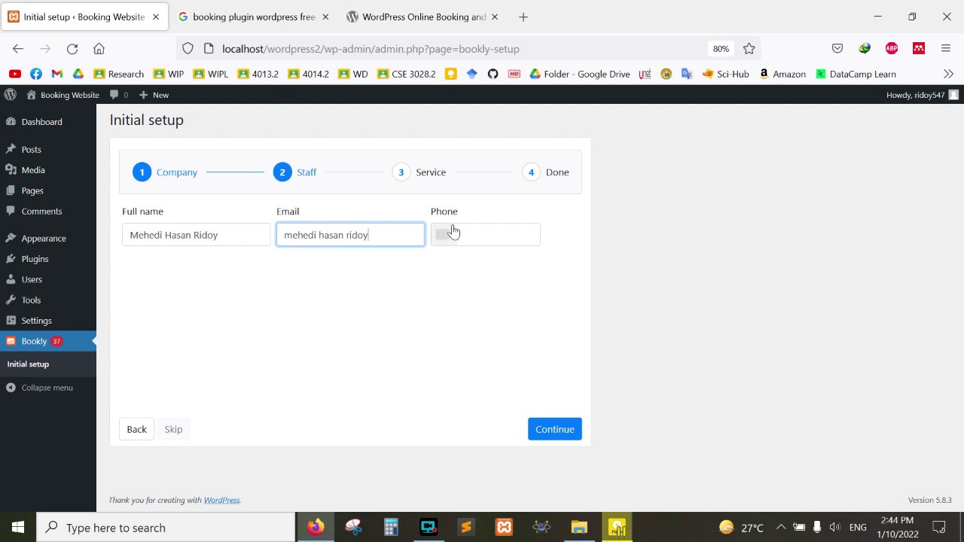
left_click(452, 234)
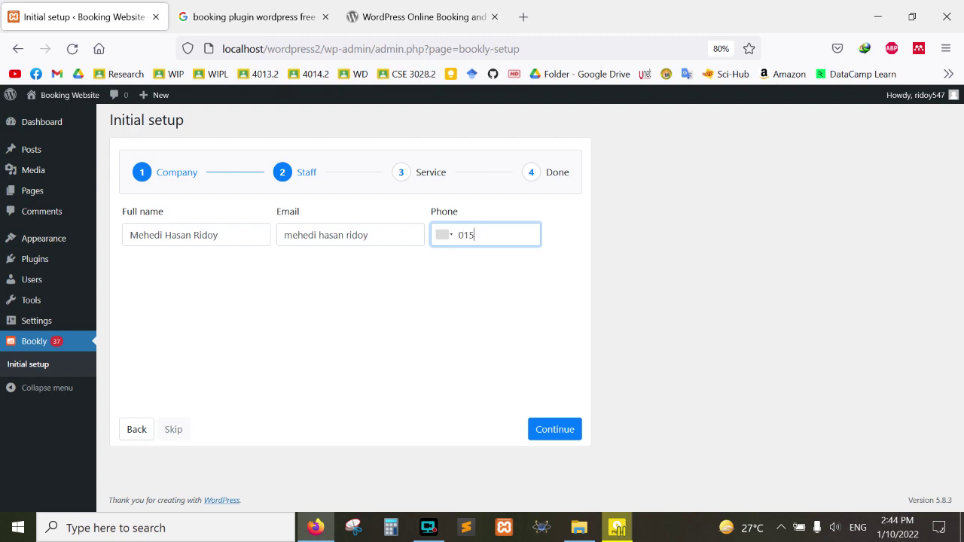
left_click(560, 441)
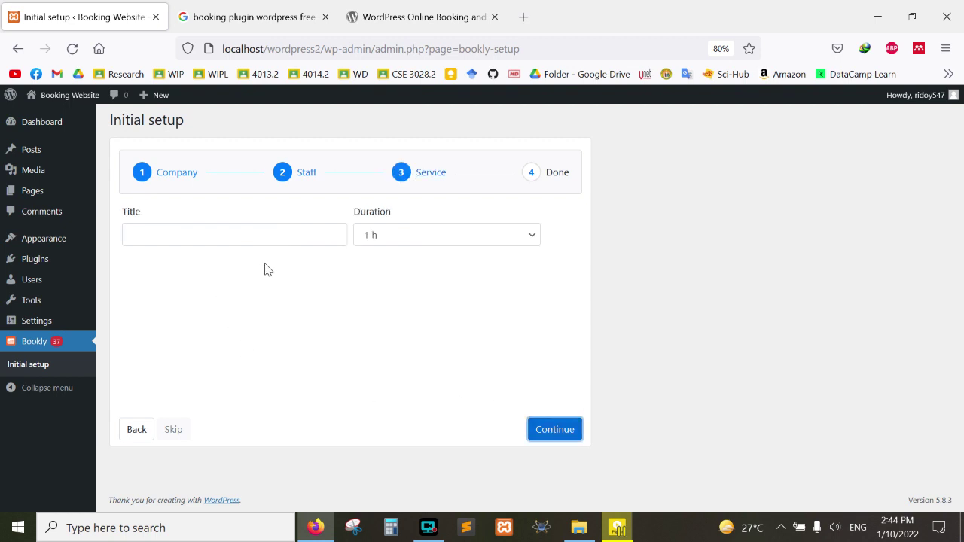
Step: Create the one-hour 'Booking' service and finish the wizard to reach the Bookly Calendar
left_click(257, 235)
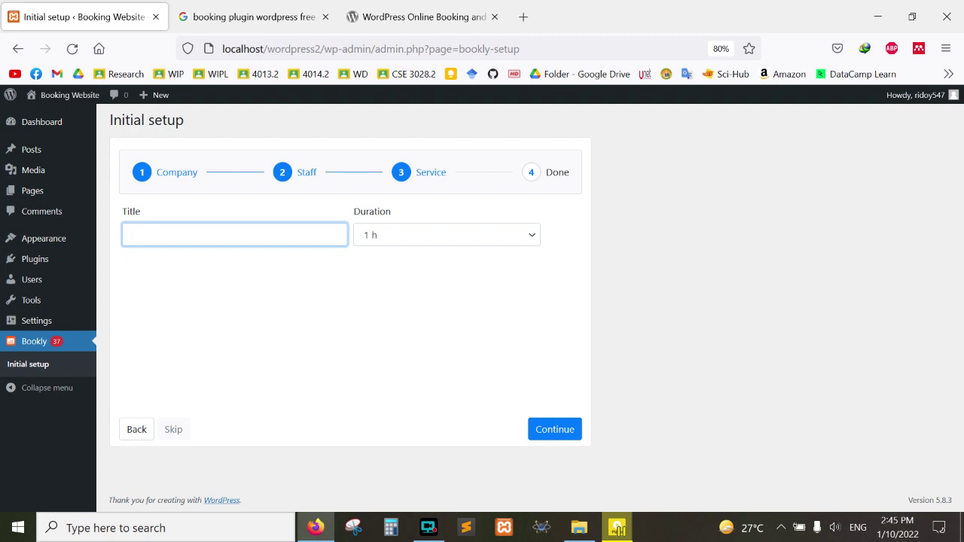
type("Booking")
left_click(542, 430)
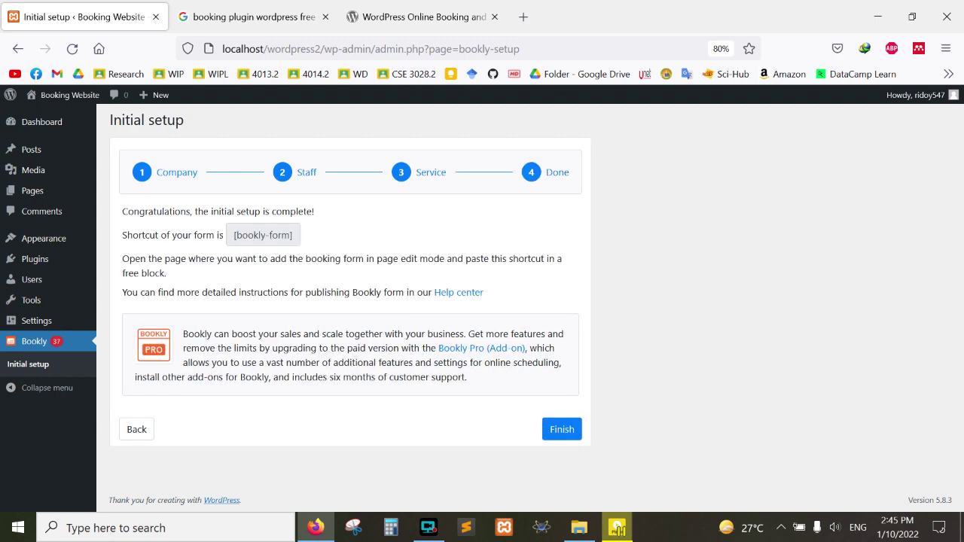
left_click(557, 430)
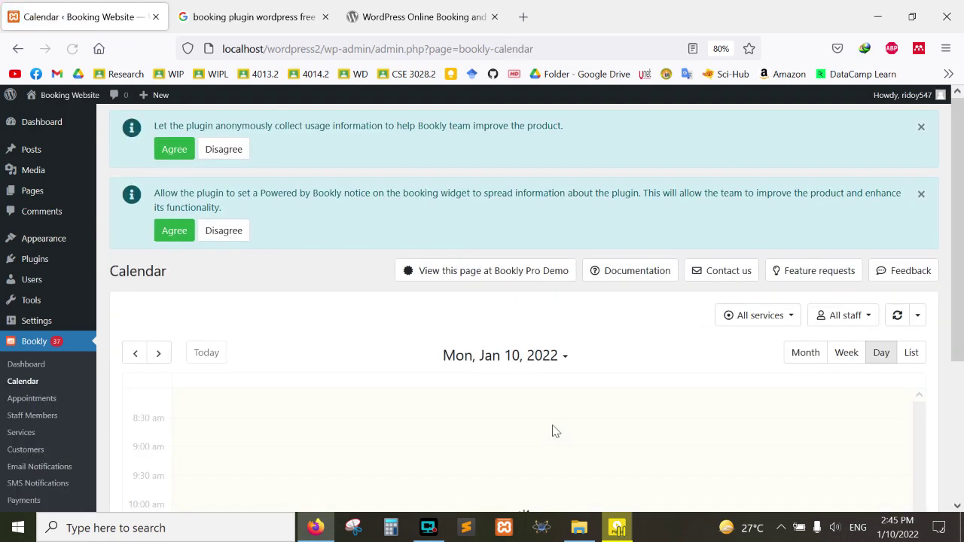
Step: Review the empty Mon, Jan 10, 2022 day view, then bring up the screen recorder
scroll(555, 431, "down", 3)
scroll(555, 431, "up", 3)
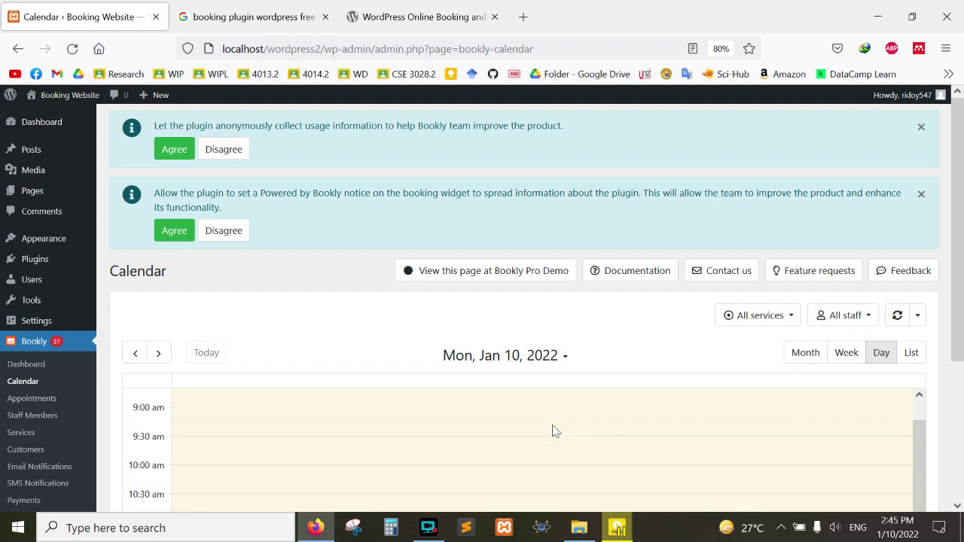
scroll(472, 272, "down", 6)
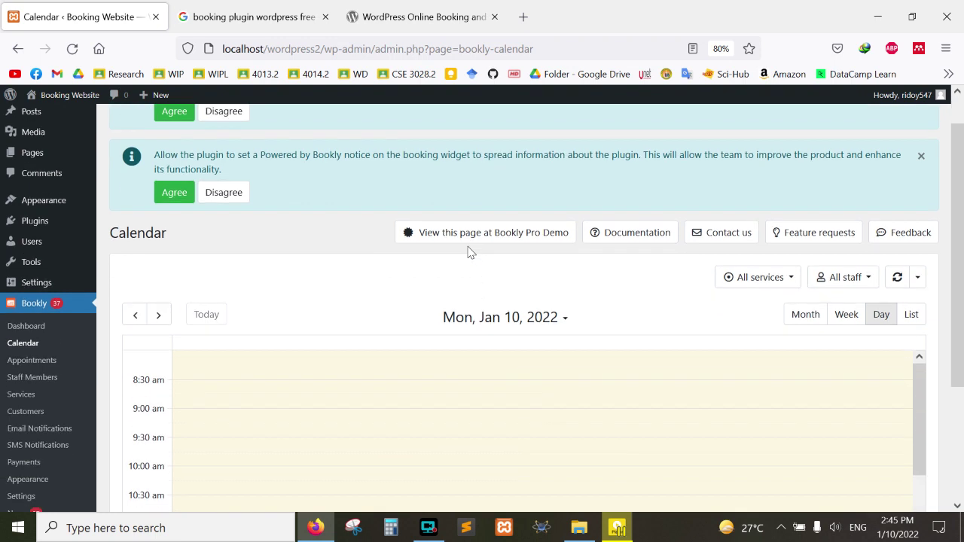
scroll(506, 334, "down", 3)
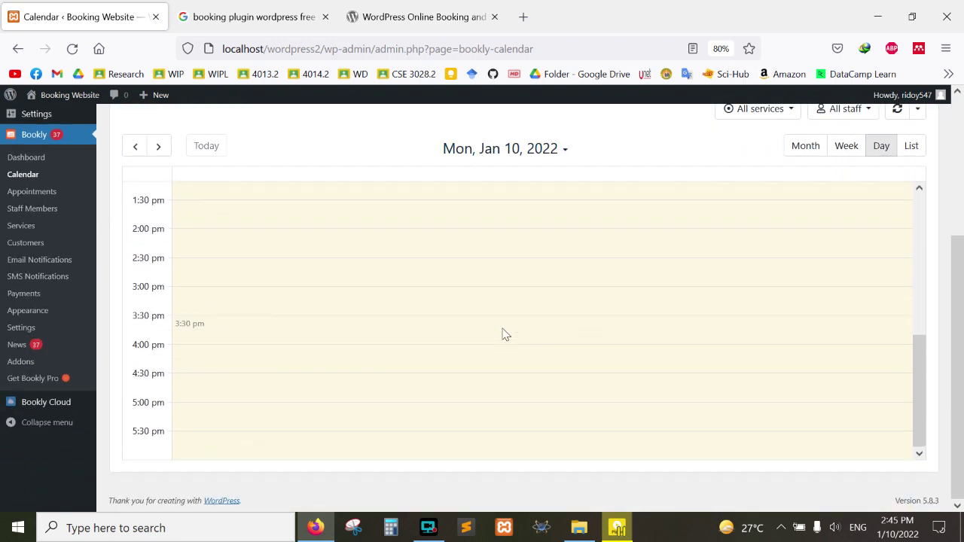
scroll(505, 334, "up", 6)
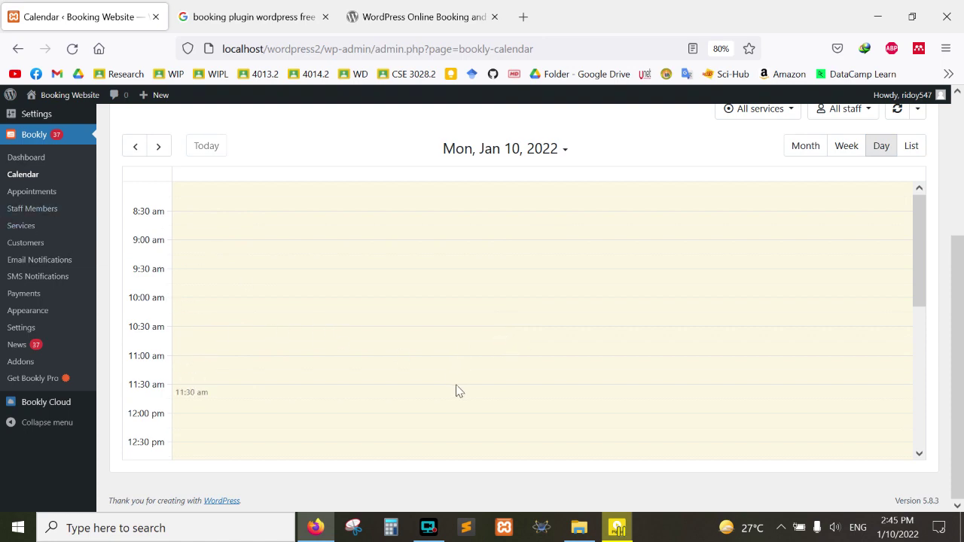
scroll(455, 389, "up", 3)
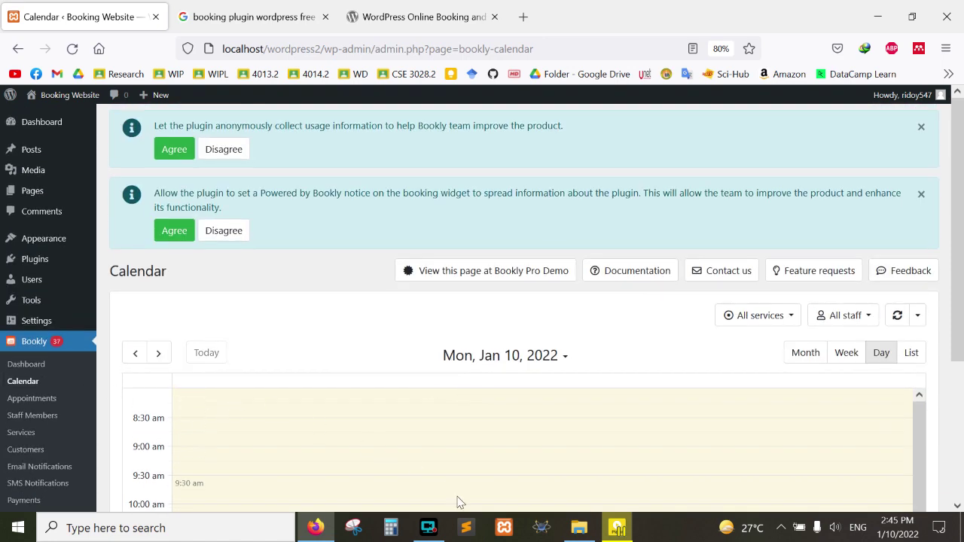
left_click(429, 528)
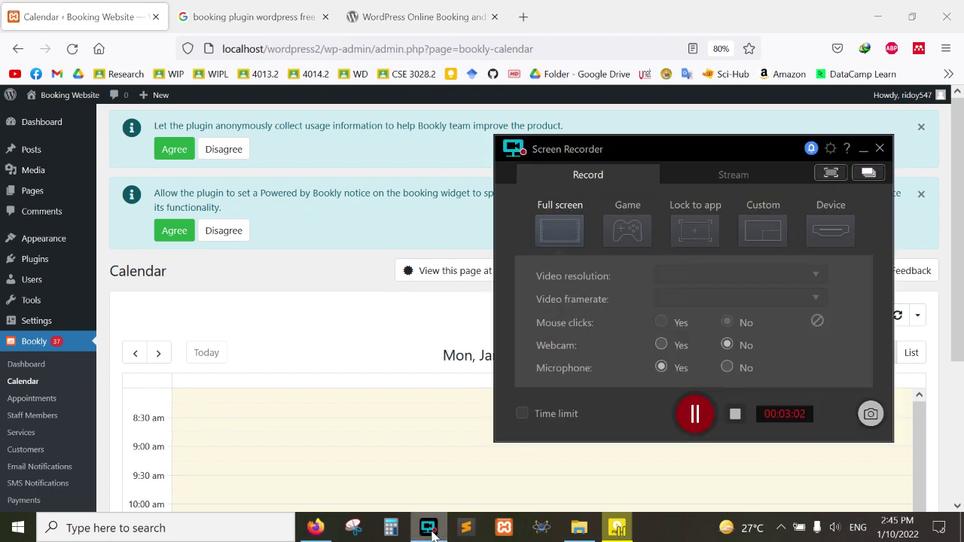